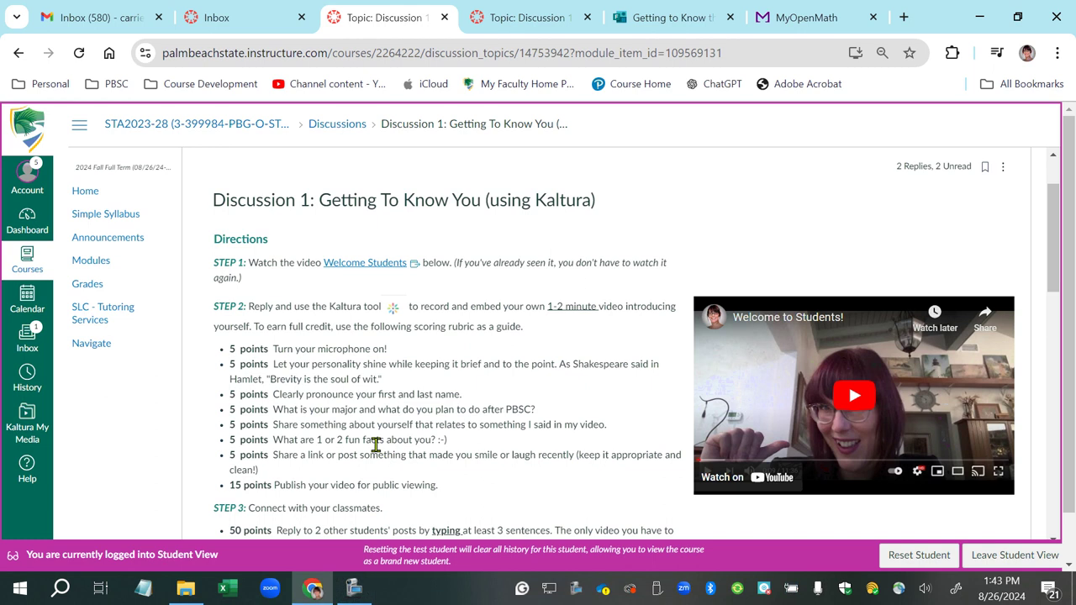
Skim the discussion directions, zooming the page in and then back out a step
scroll(375, 445, "down", 1)
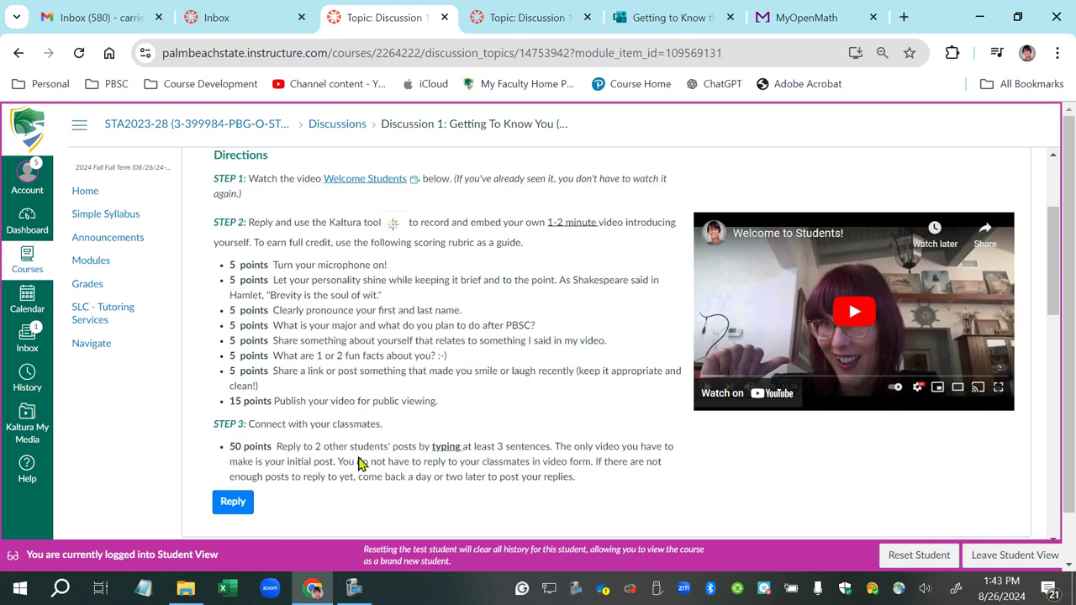
scroll(354, 460, "up", 1)
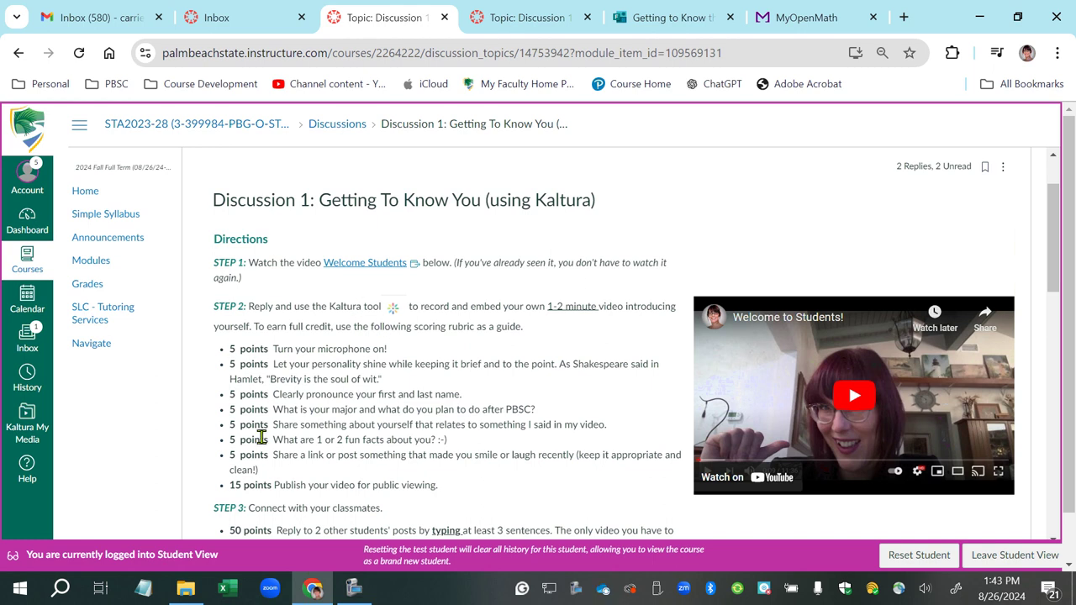
scroll(263, 441, "down", 1)
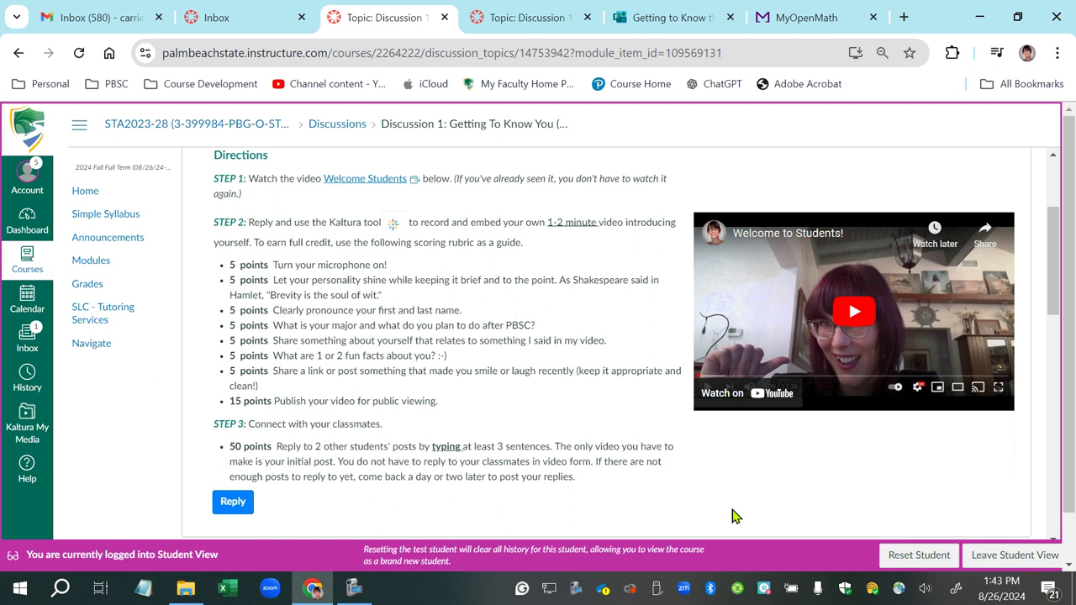
scroll(389, 466, "up", 1)
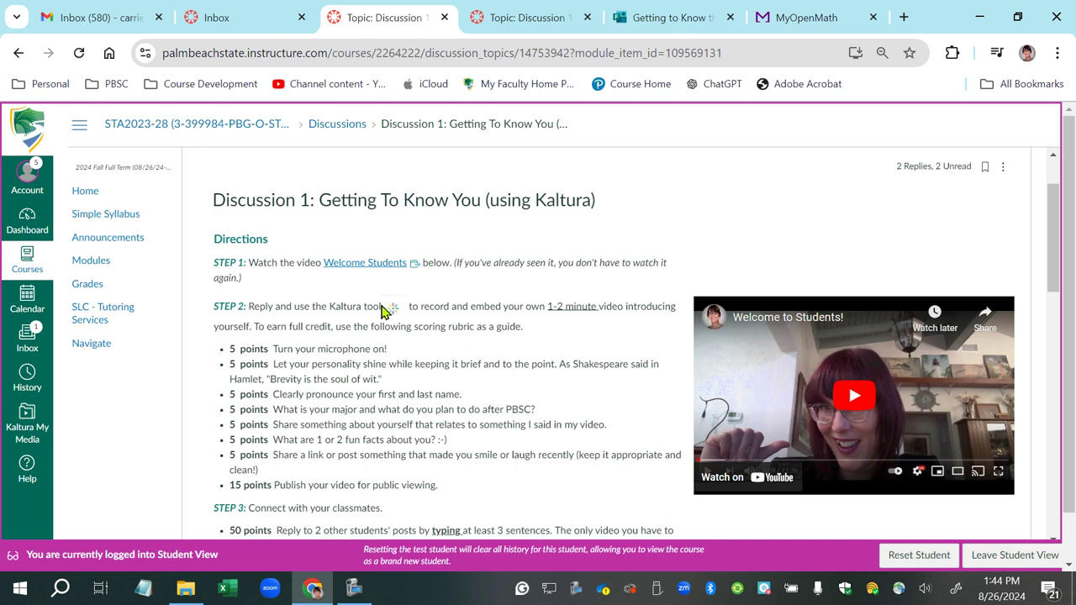
key("ctrl+plus")
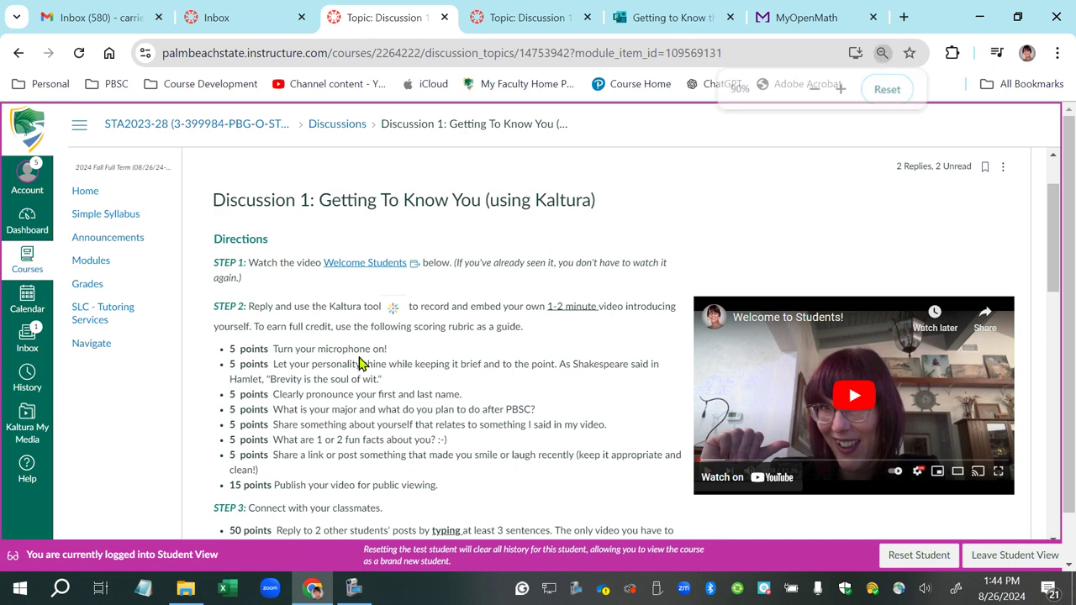
key("ctrl+plus")
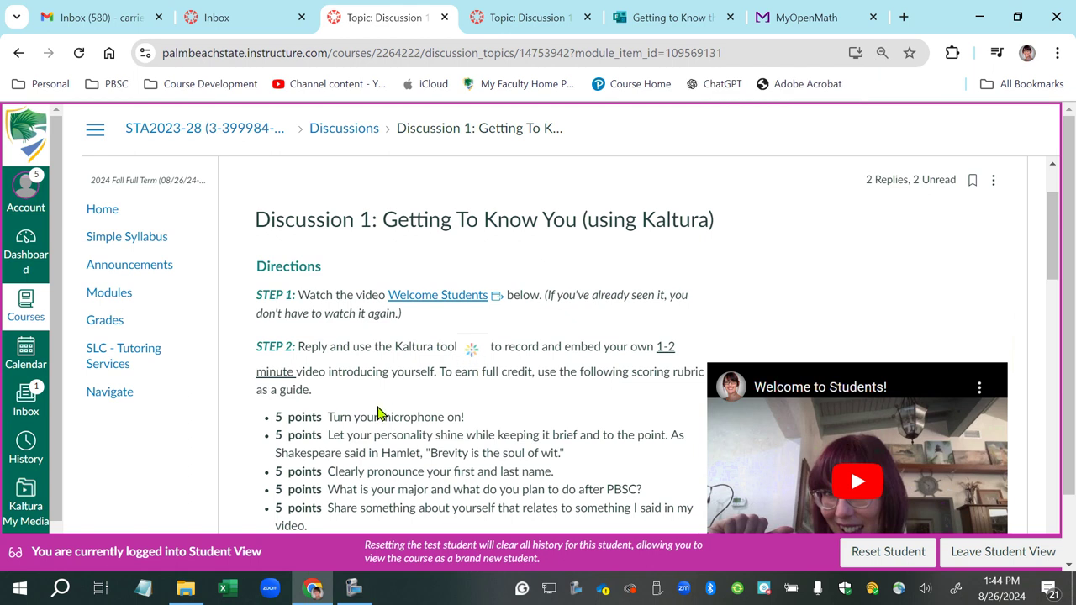
key("ctrl+minus")
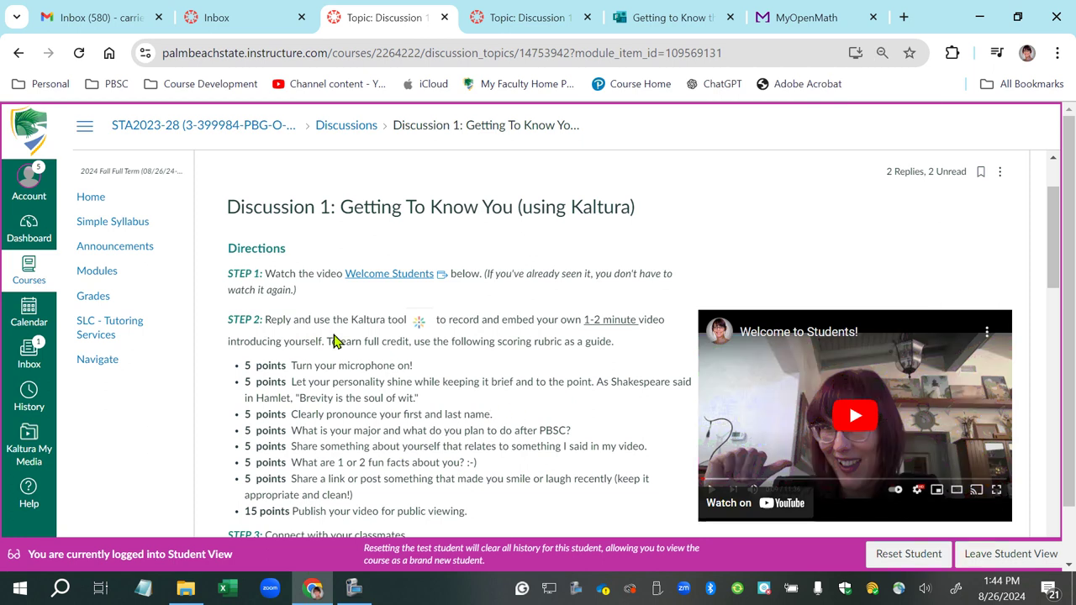
Start a reply to the discussion and launch the Kaltura media embed tool
scroll(370, 388, "down", 1)
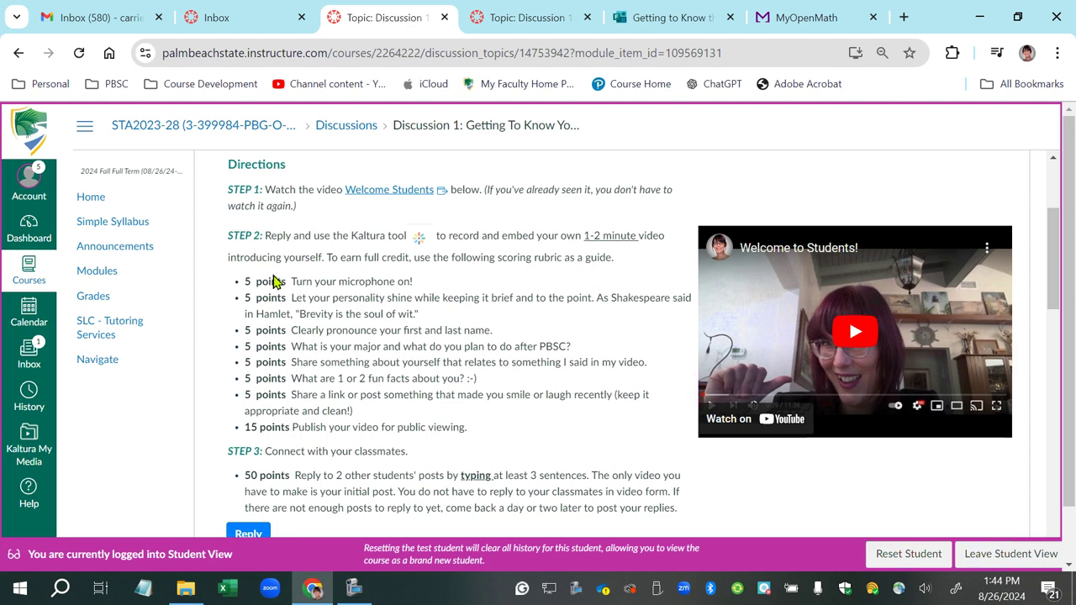
scroll(384, 473, "down", 1)
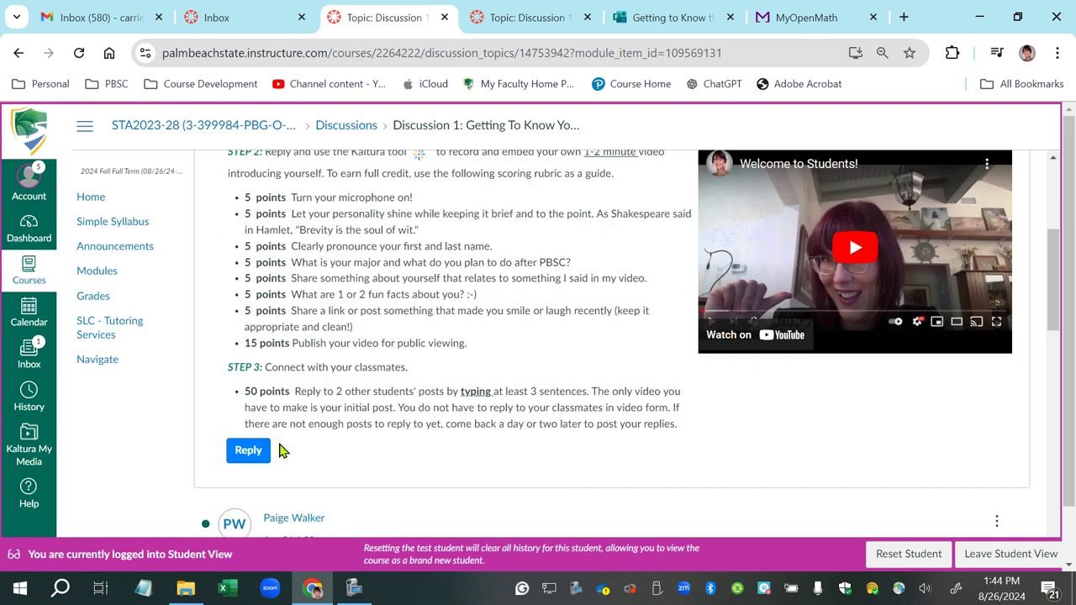
scroll(257, 458, "down", 1)
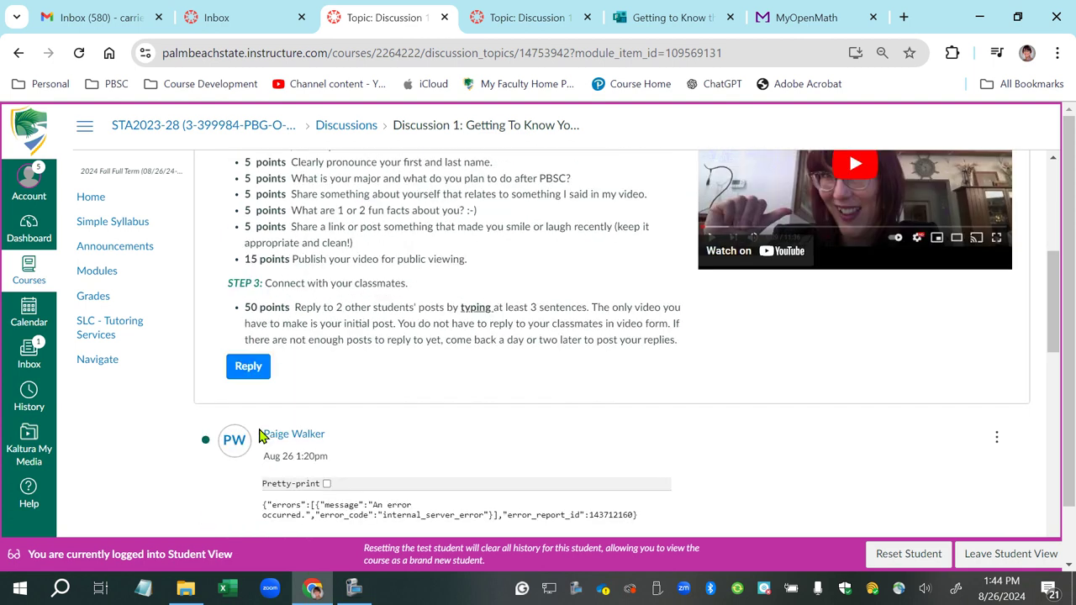
left_click(249, 374)
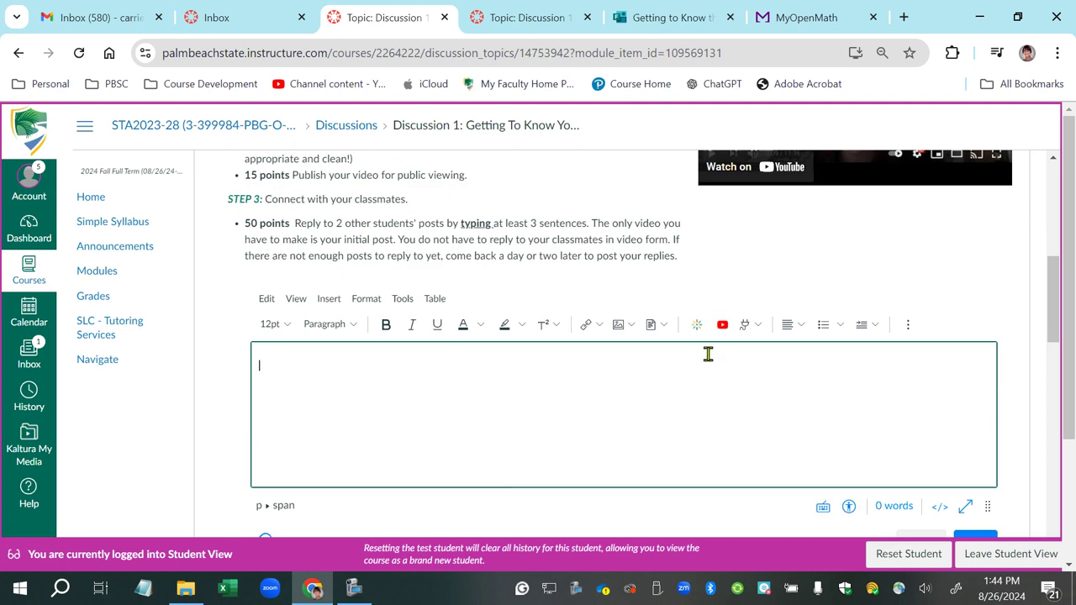
left_click(697, 325)
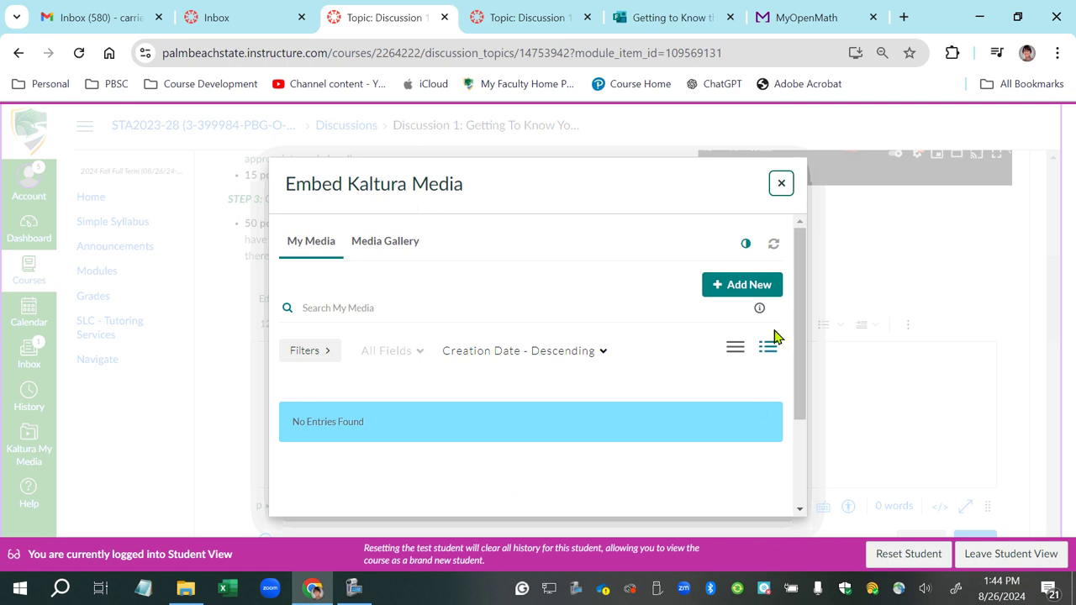
Open the Add New menu in the Embed Kaltura Media dialog
left_click(764, 288)
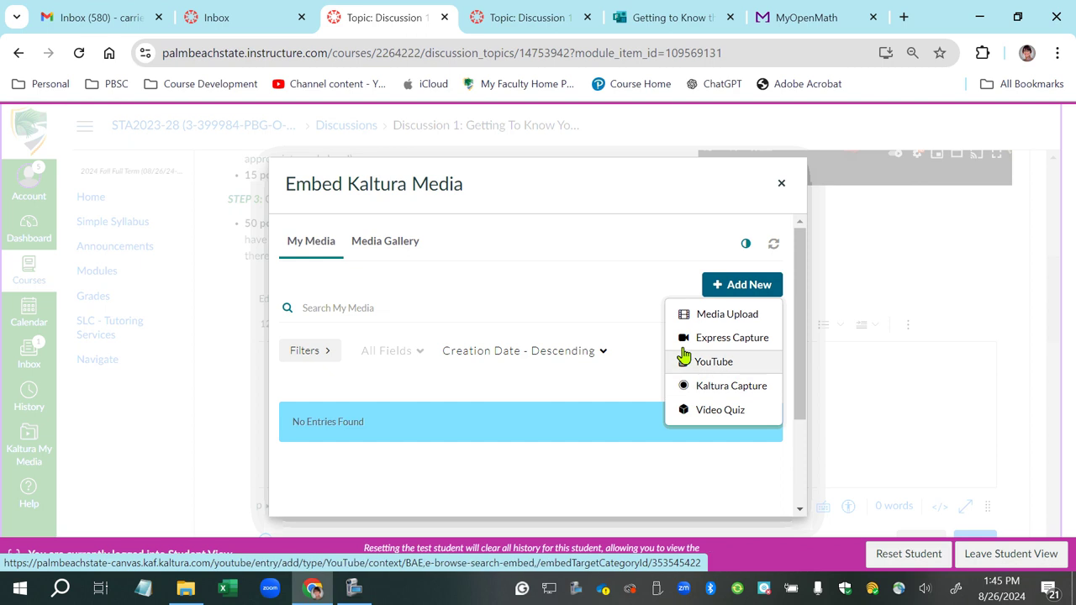
Choose Express Capture and let the live webcam preview load
left_click(756, 342)
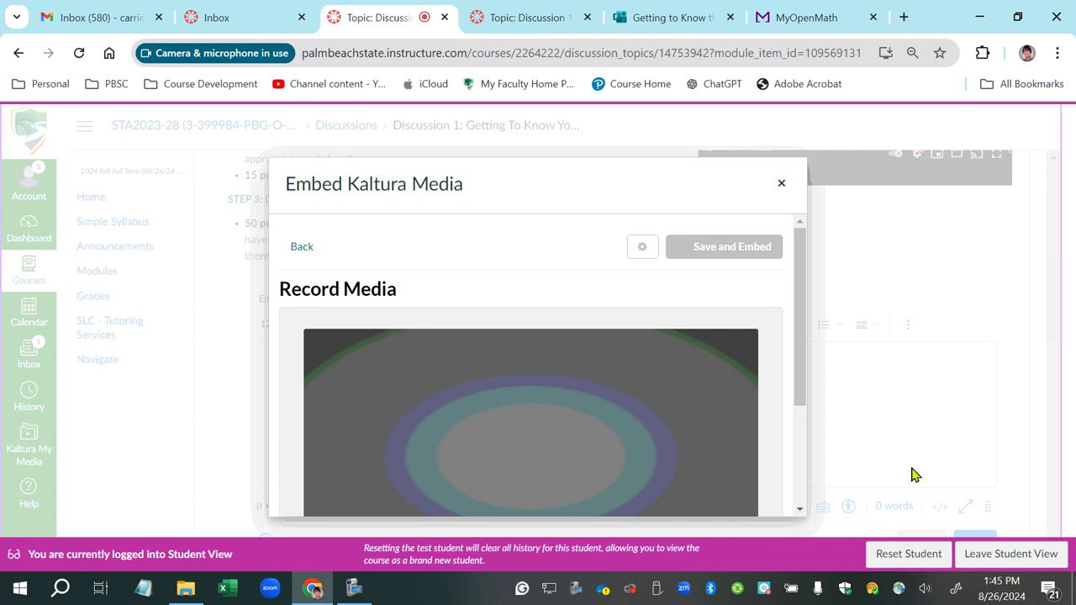
scroll(769, 480, "down", 1)
scroll(769, 480, "down", 2)
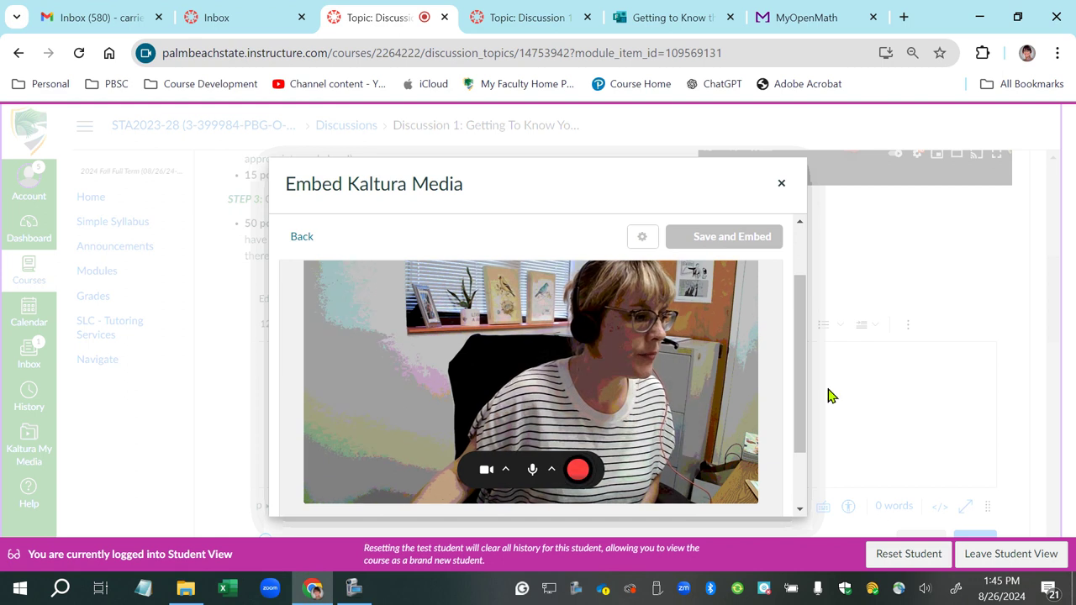
scroll(580, 463, "down", 2)
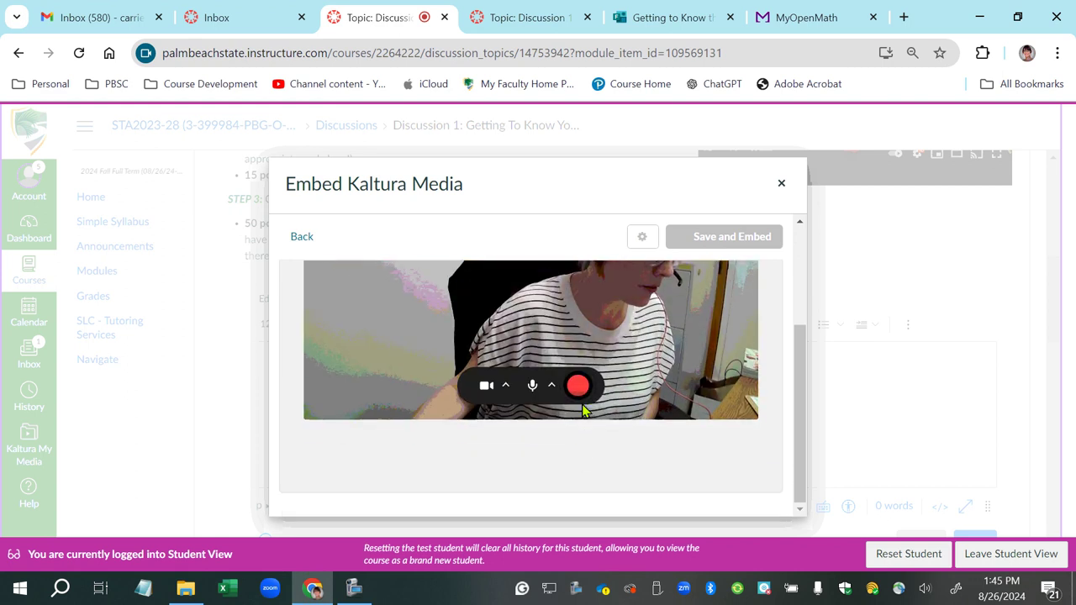
scroll(620, 470, "up", 2)
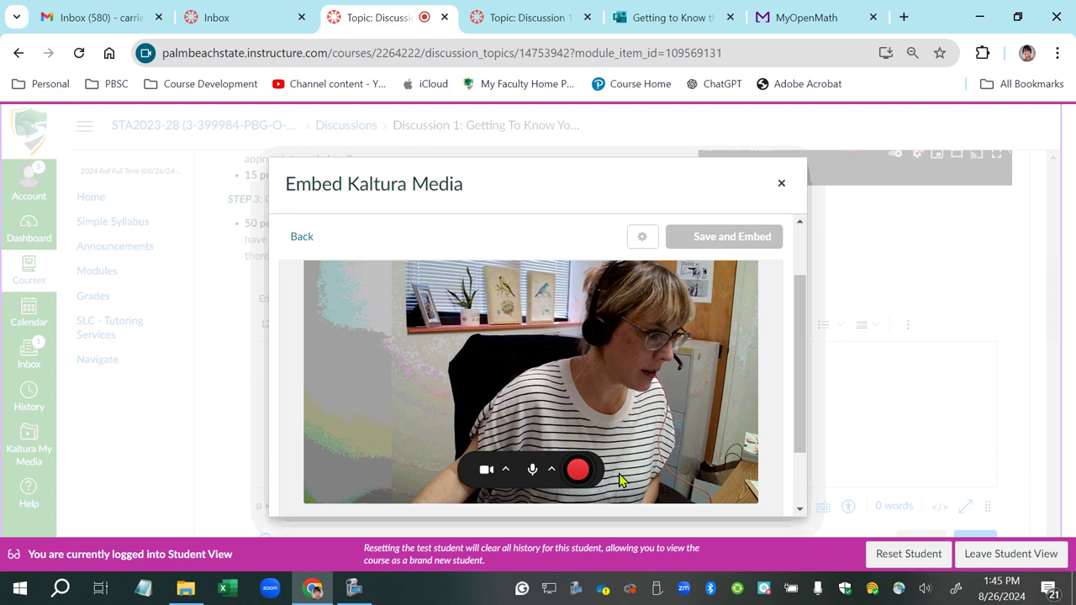
Switch the recorder to the Integrated Camera and check the microphone in Audio Settings
left_click(506, 473)
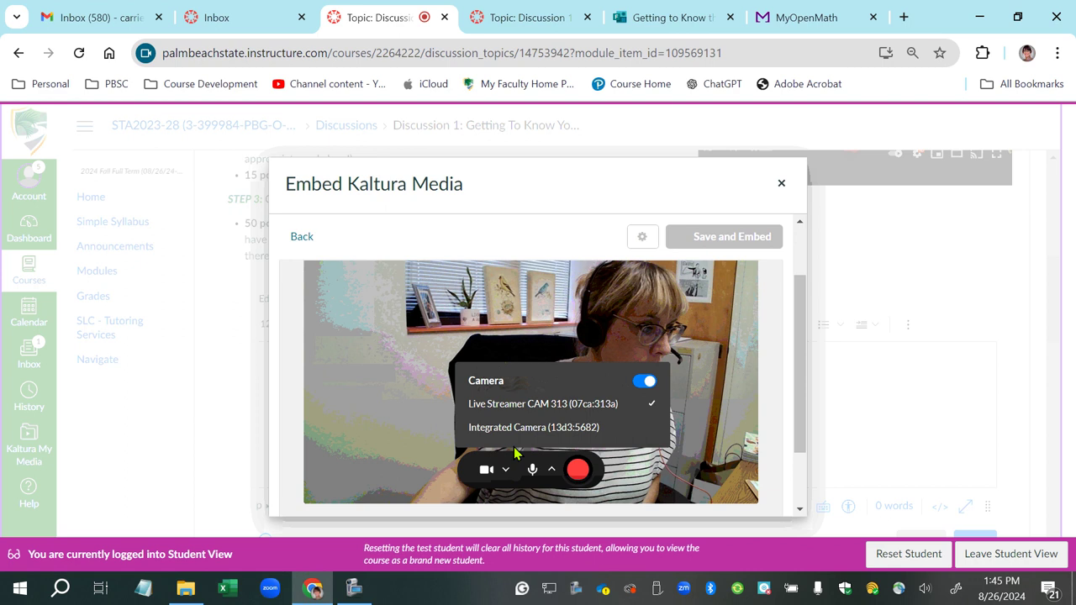
left_click(513, 430)
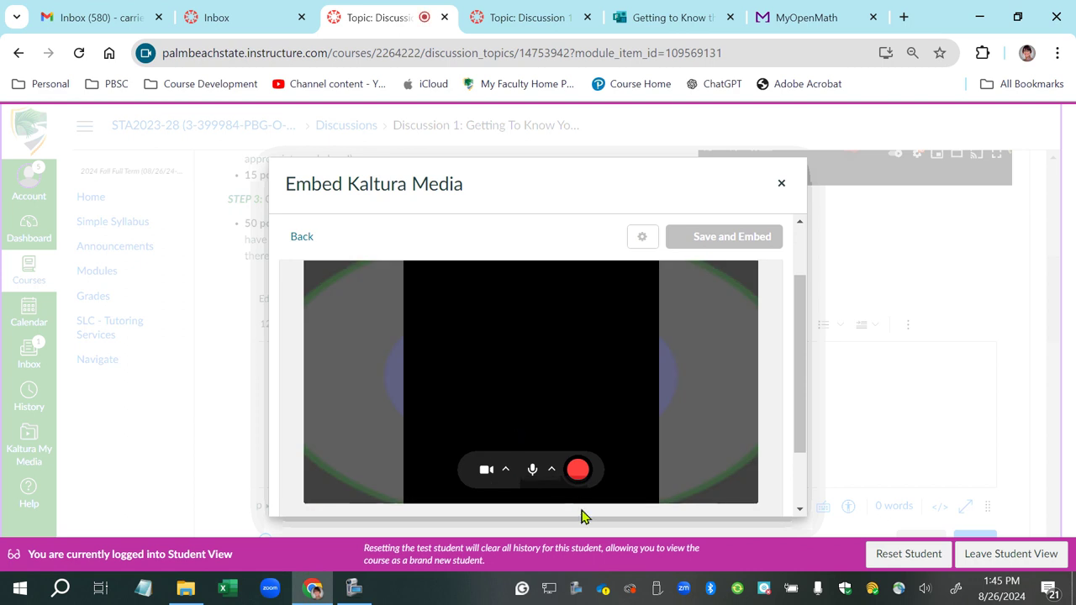
scroll(648, 425, "up", 2)
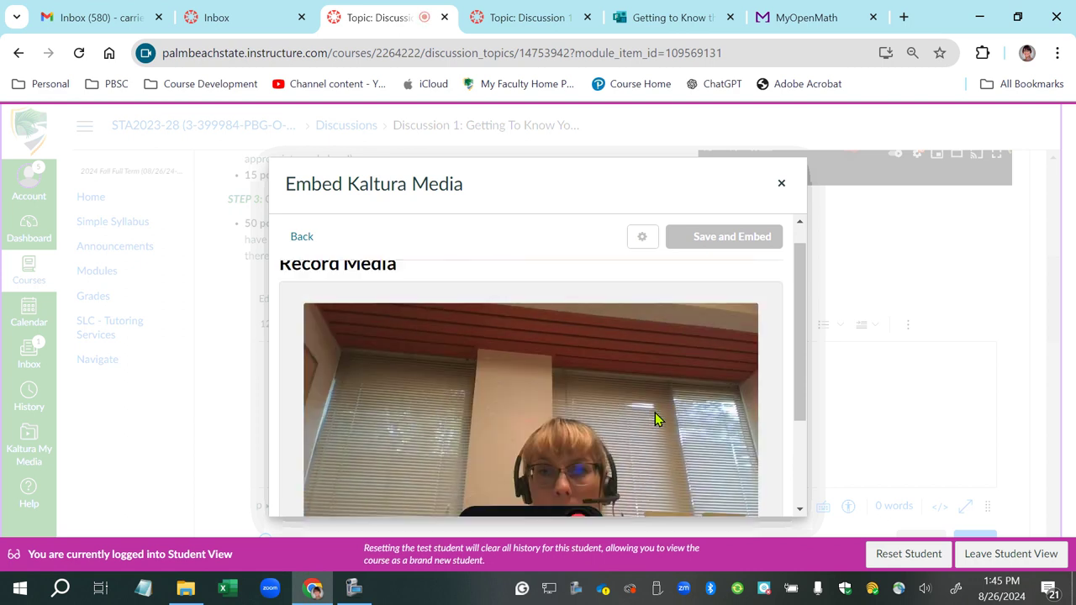
scroll(571, 288, "down", 2)
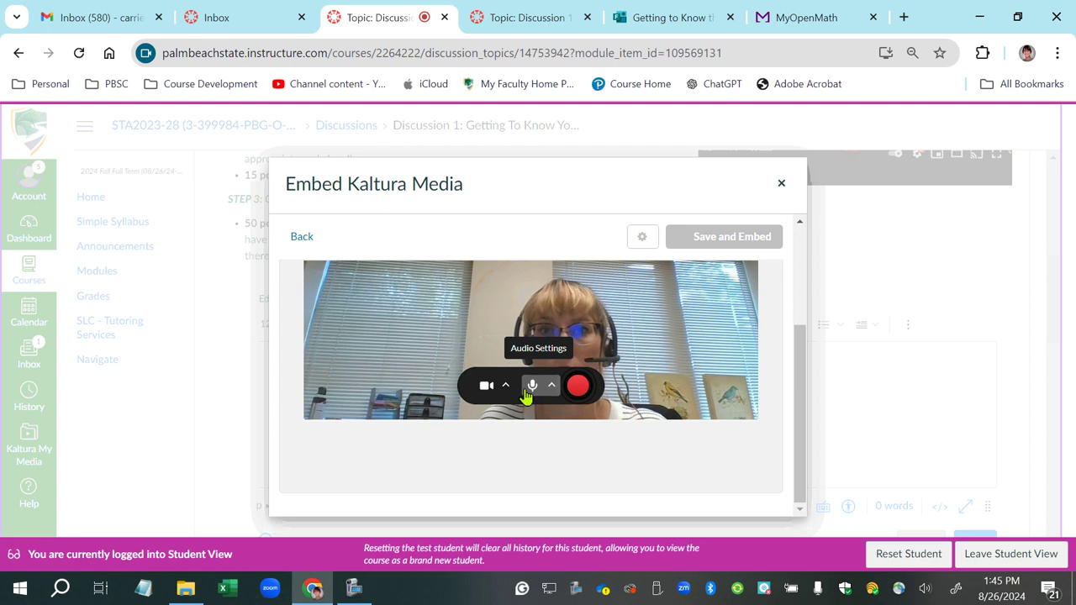
left_click(552, 389)
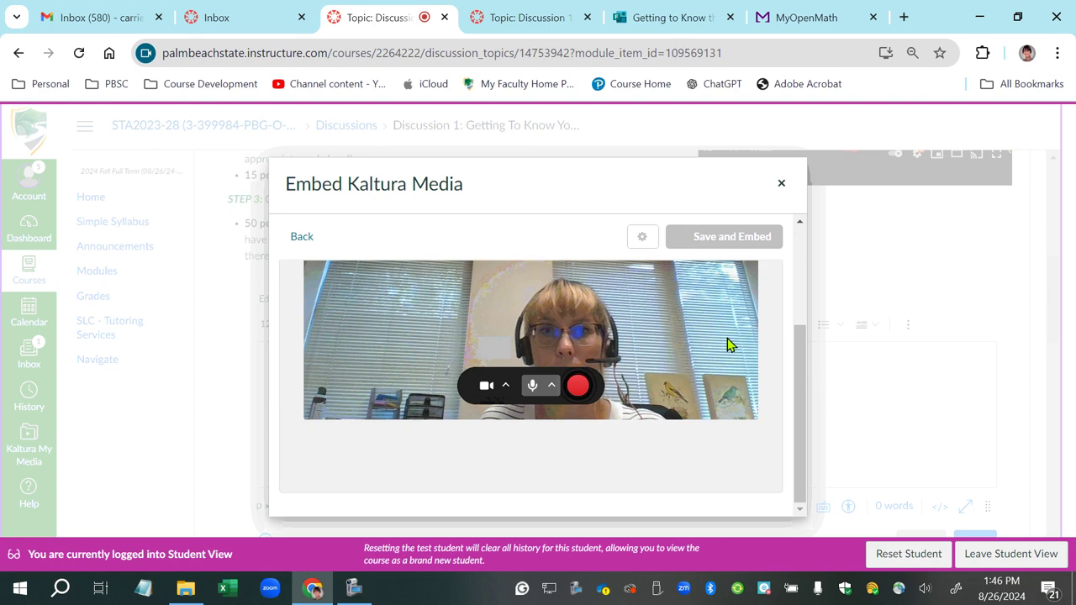
scroll(713, 370, "up", 3)
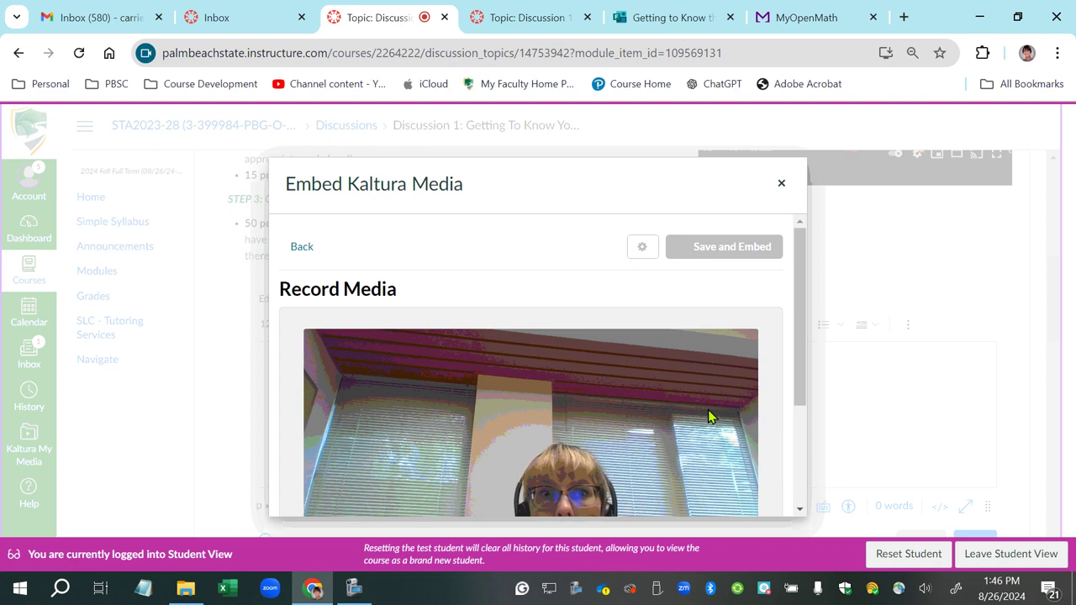
scroll(706, 412, "down", 2)
Record a four-second test clip, stop it, and play it back for review
left_click(579, 417)
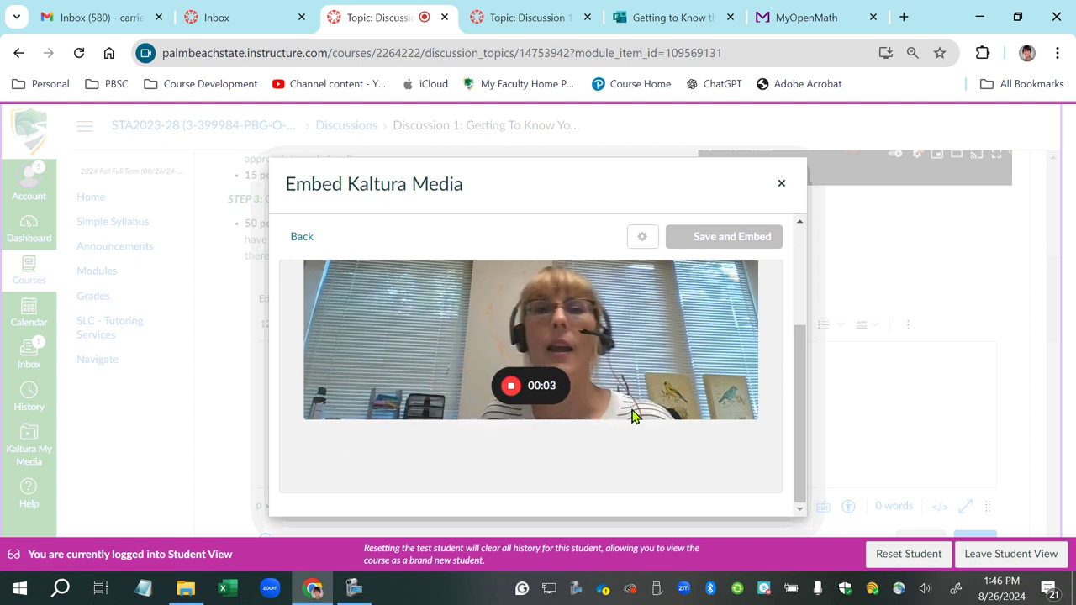
left_click(510, 385)
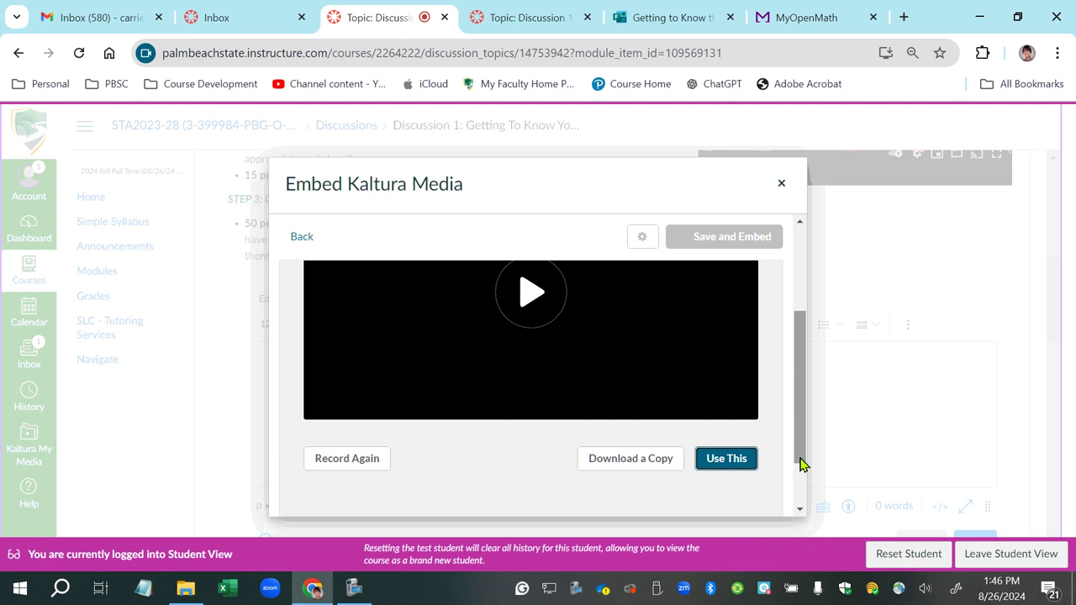
left_click(530, 292)
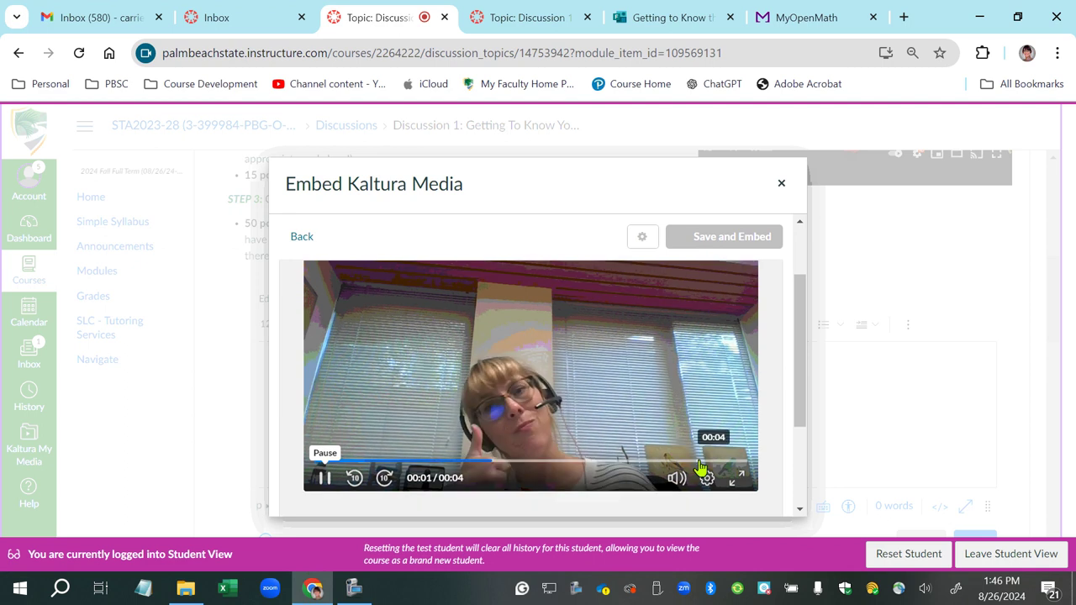
scroll(673, 462, "down", 2)
scroll(723, 460, "up", 1)
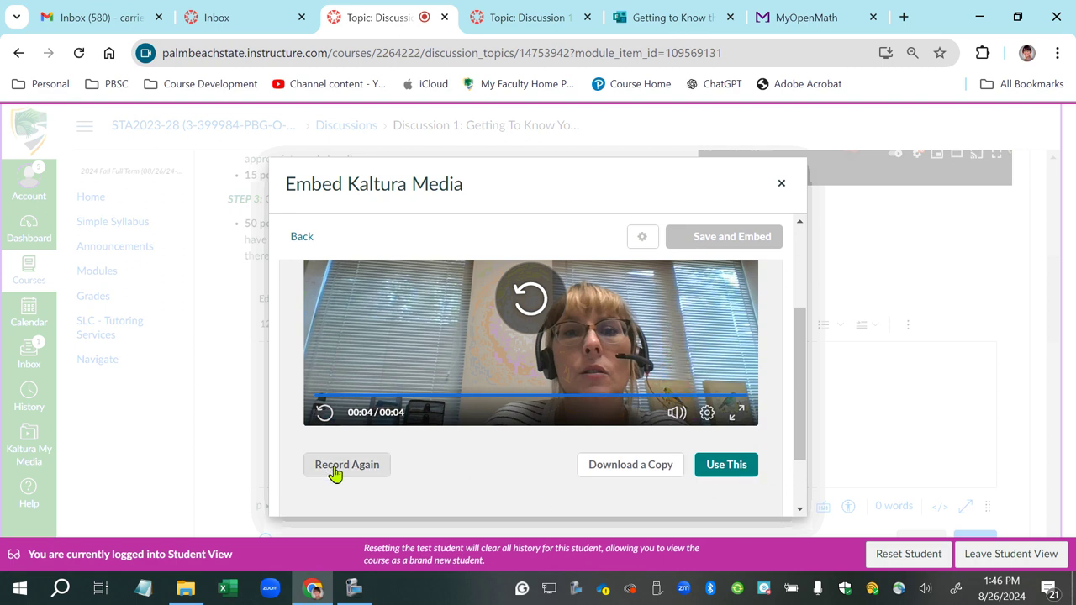
Keep the clip with Use This, upload it, and review its details down to Publishing Status
left_click(723, 469)
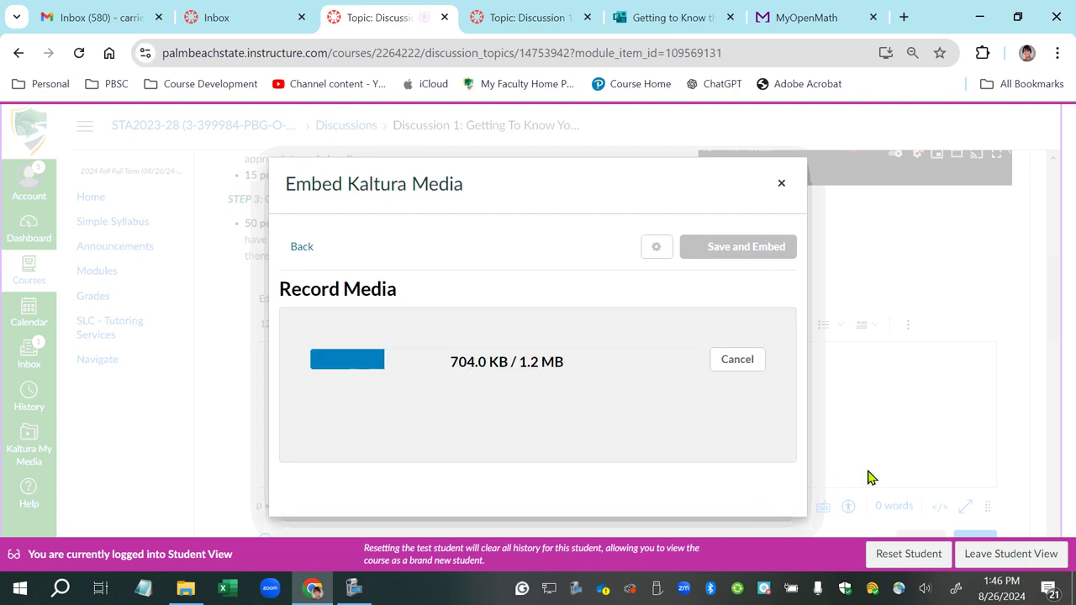
scroll(684, 456, "down", 3)
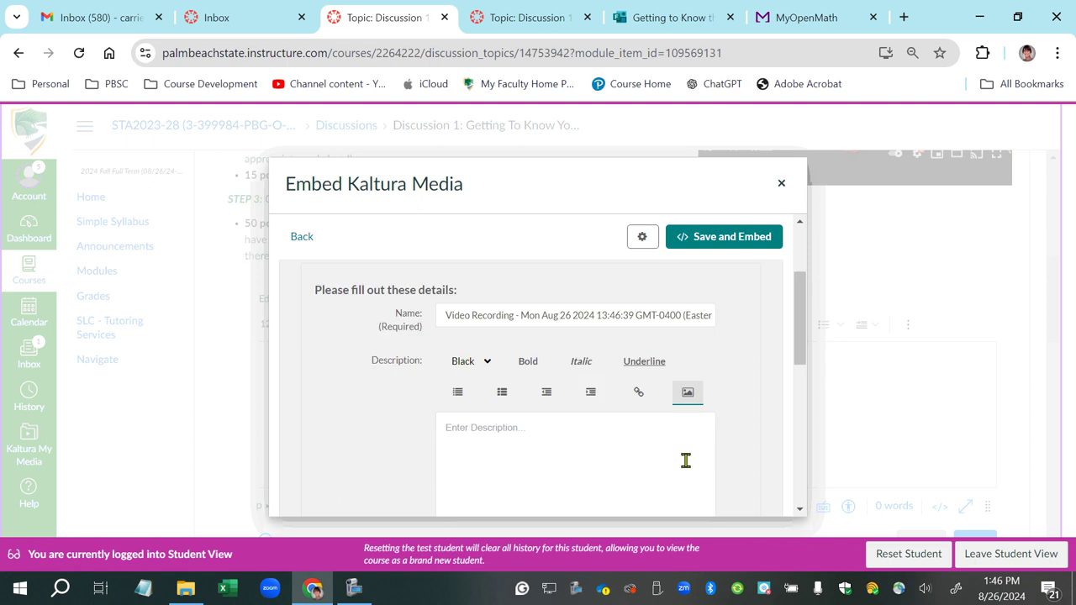
scroll(691, 462, "up", 1)
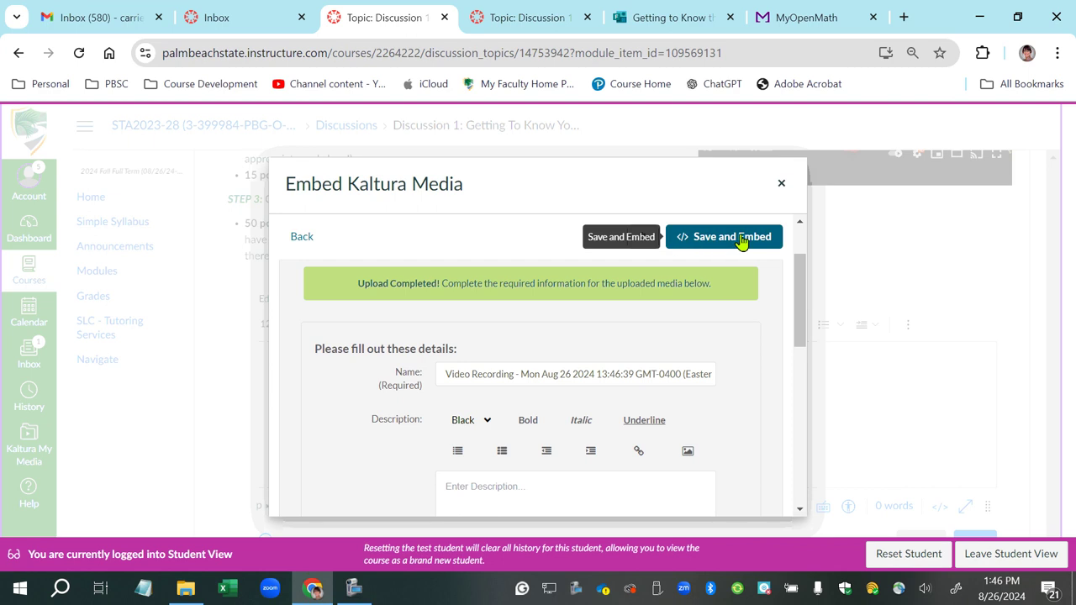
scroll(706, 387, "down", 2)
scroll(714, 433, "down", 2)
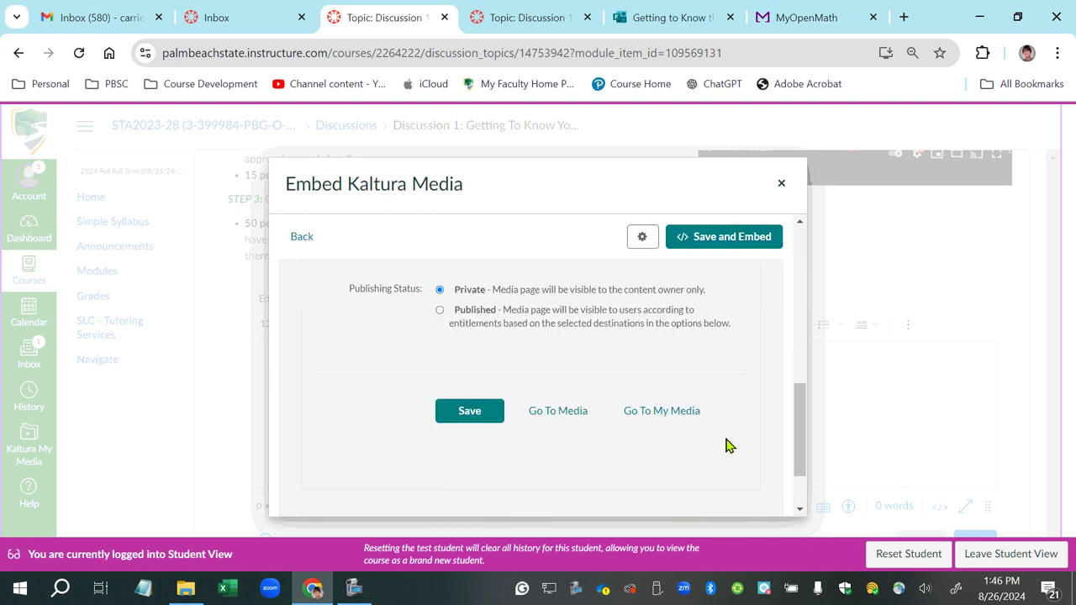
scroll(729, 451, "up", 1)
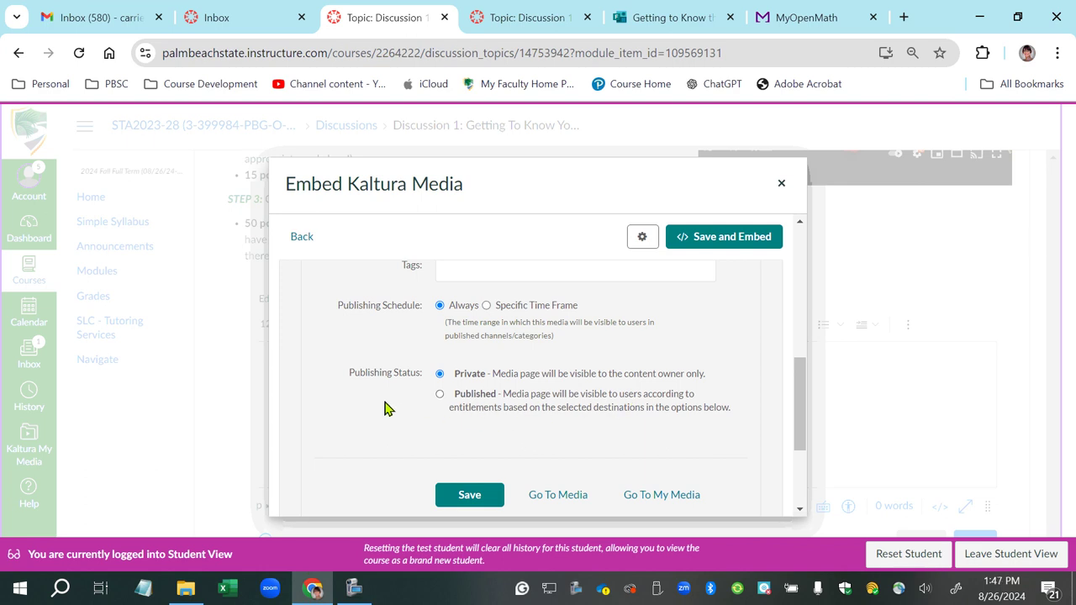
Set the clip to Published, dismiss the error popup, and Save and Embed it
left_click(440, 395)
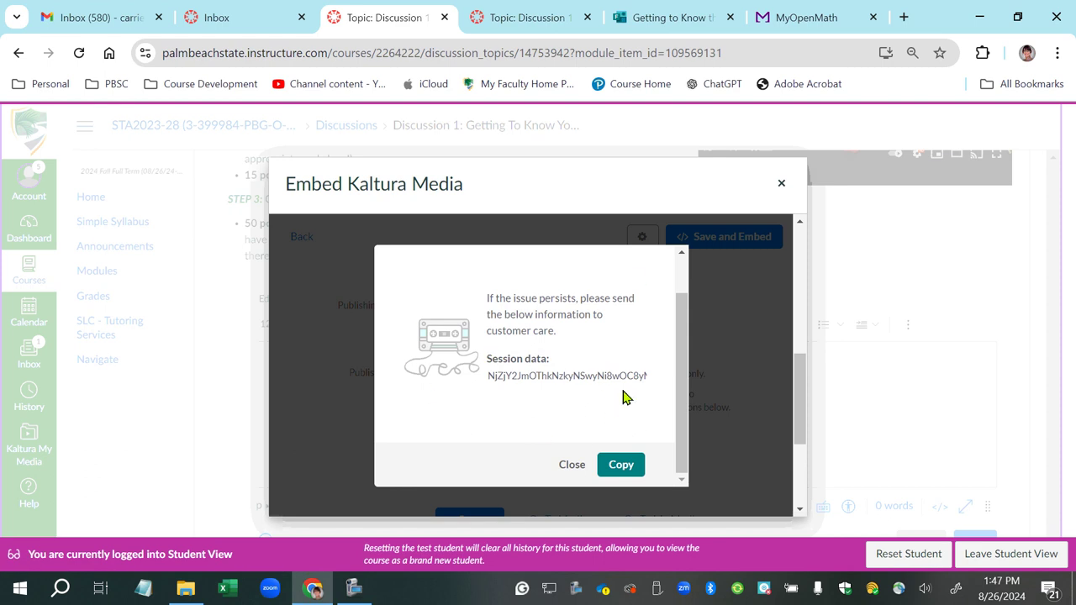
left_click(573, 465)
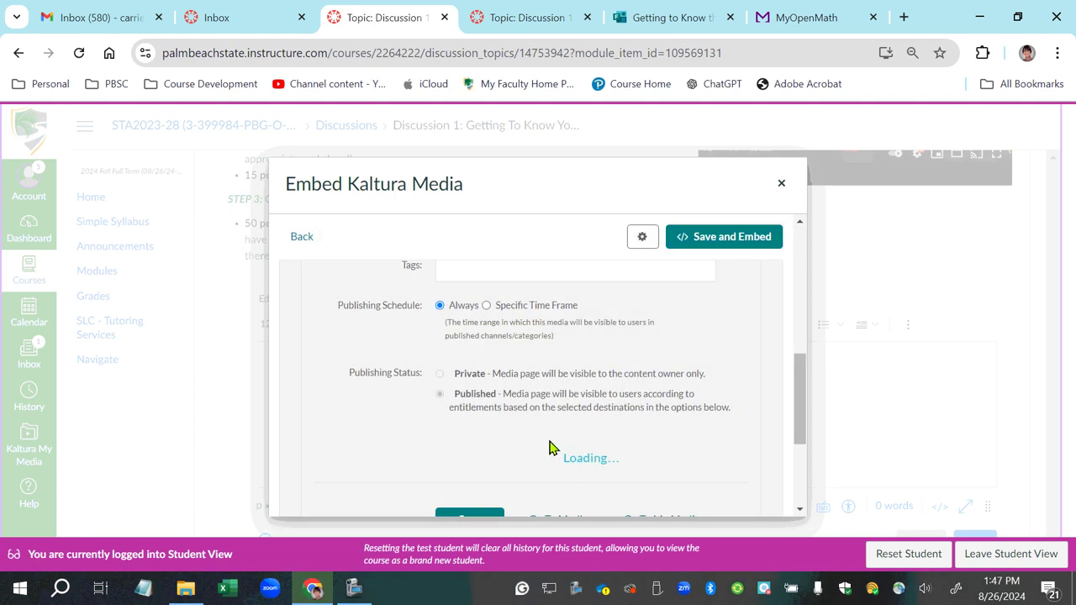
scroll(361, 443, "down", 1)
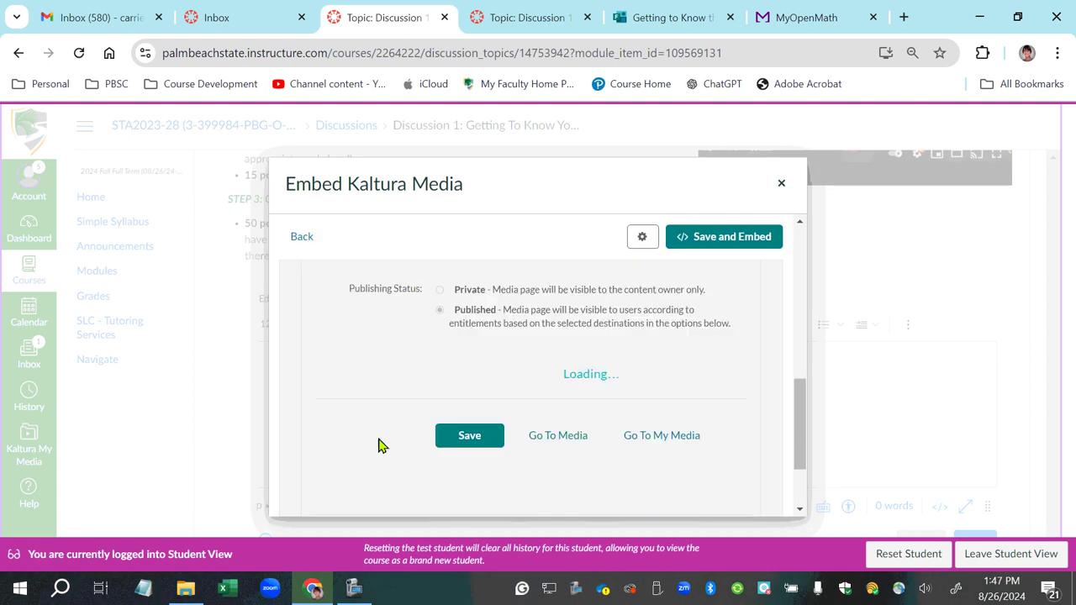
scroll(382, 447, "down", 1)
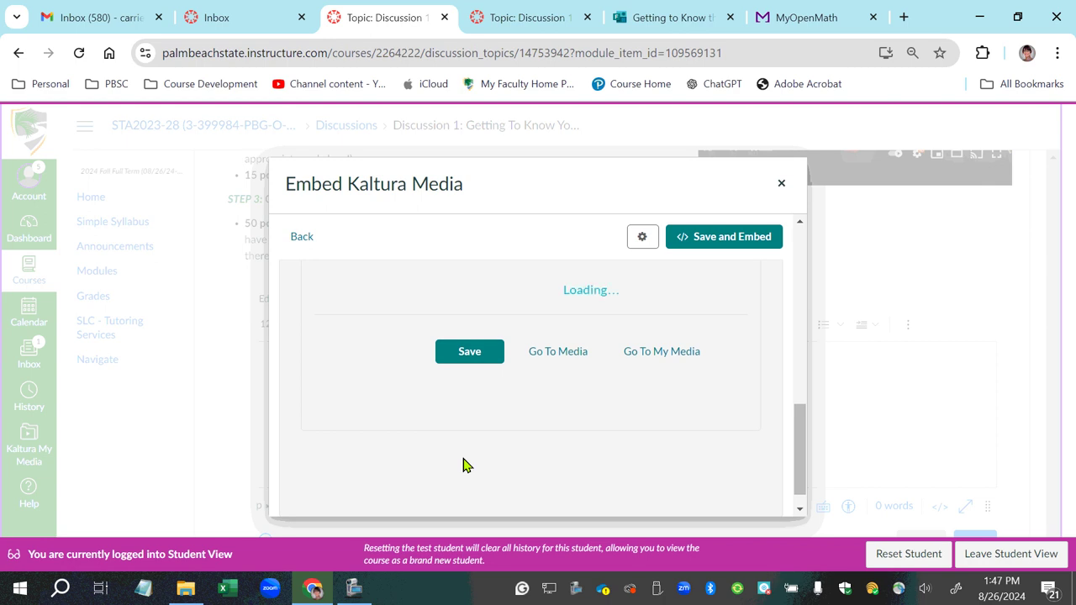
scroll(467, 464, "up", 1)
scroll(513, 479, "up", 1)
scroll(530, 488, "down", 2)
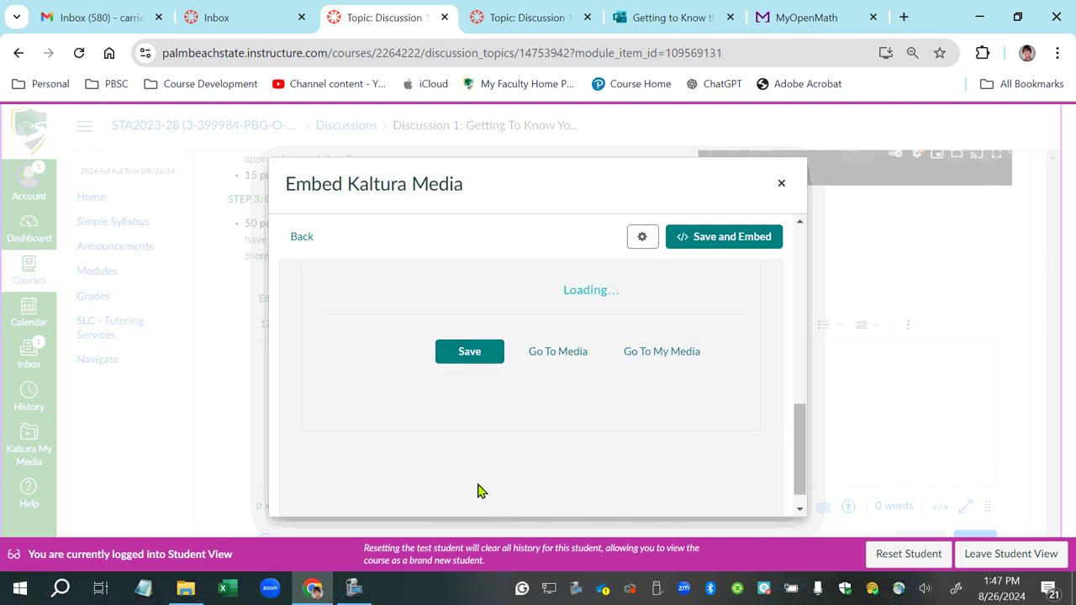
left_click(698, 238)
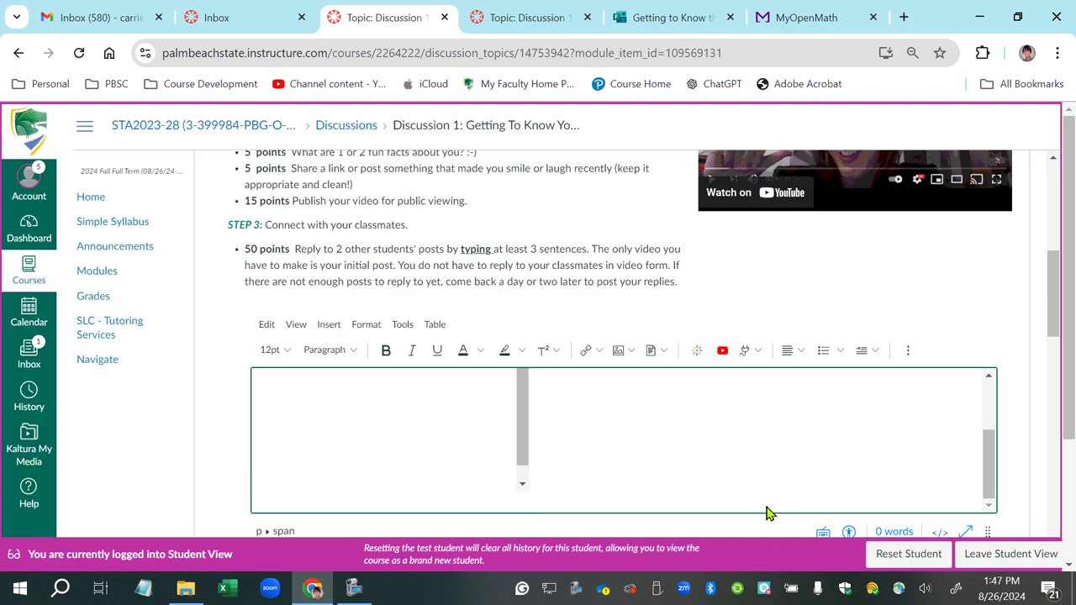
Scroll to the reply editor and place the cursor below the embedded video
scroll(218, 357, "down", 1)
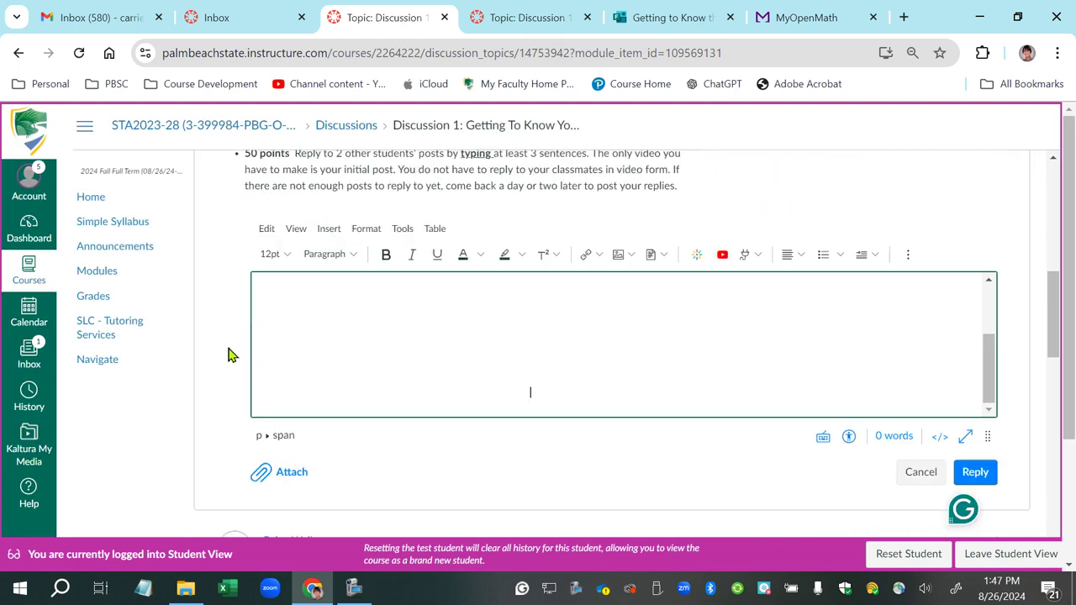
scroll(336, 386, "down", 1)
scroll(553, 408, "up", 1)
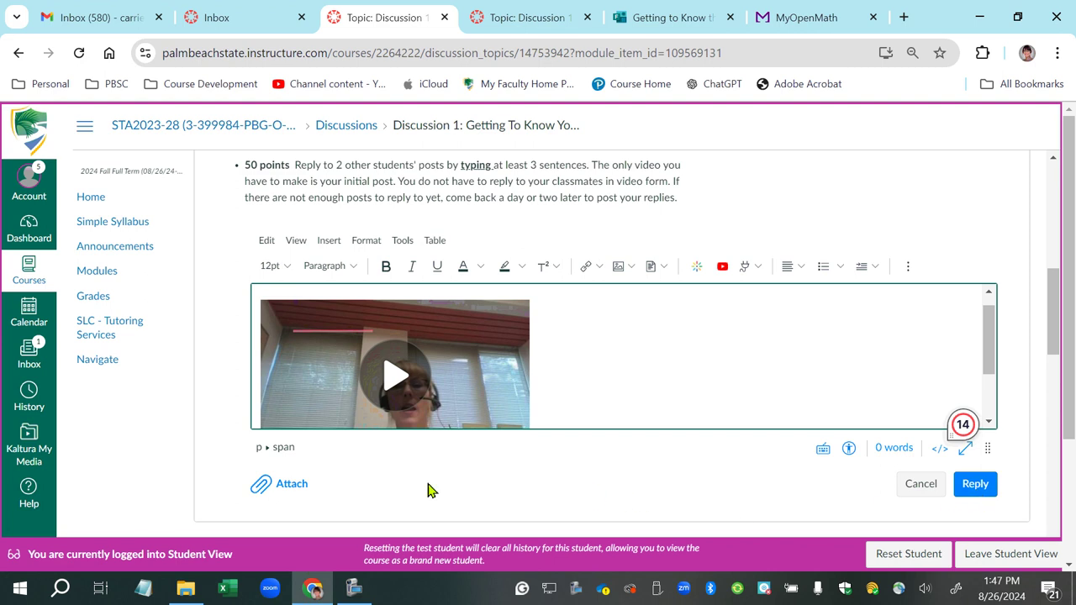
scroll(430, 491, "down", 1)
left_click(684, 303)
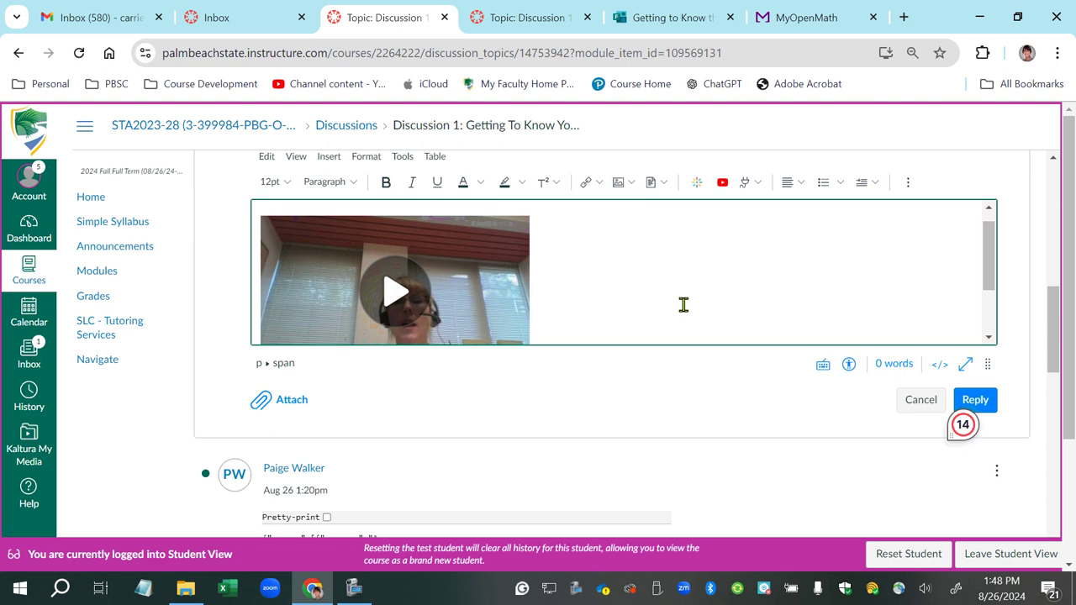
Type test text 'lsjflfjslkj', then delete it and the embedded video from the reply
type("lsjflfjslkj")
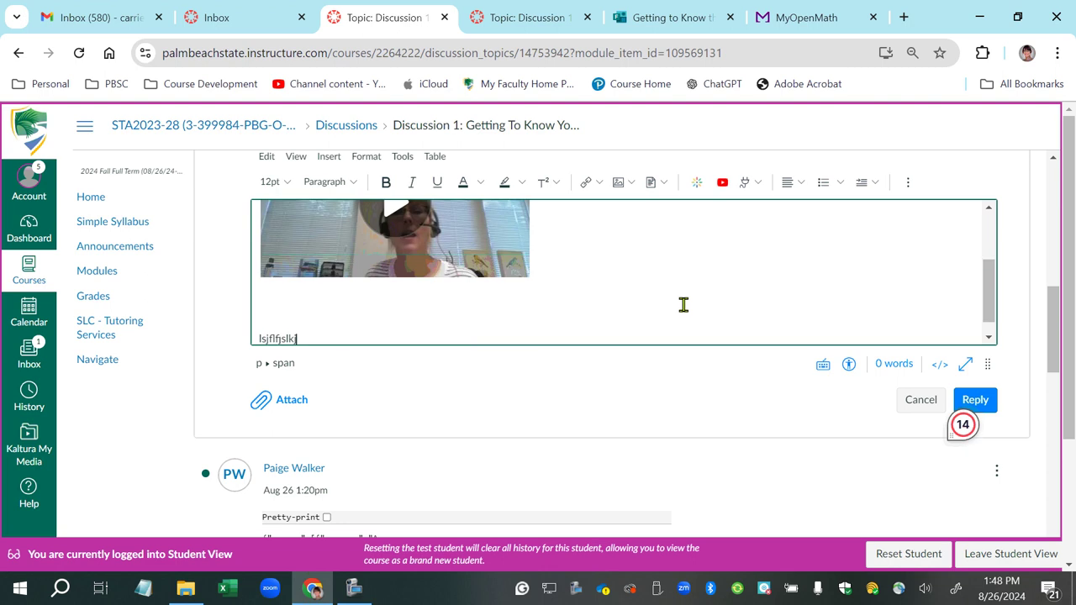
scroll(661, 485, "up", 1)
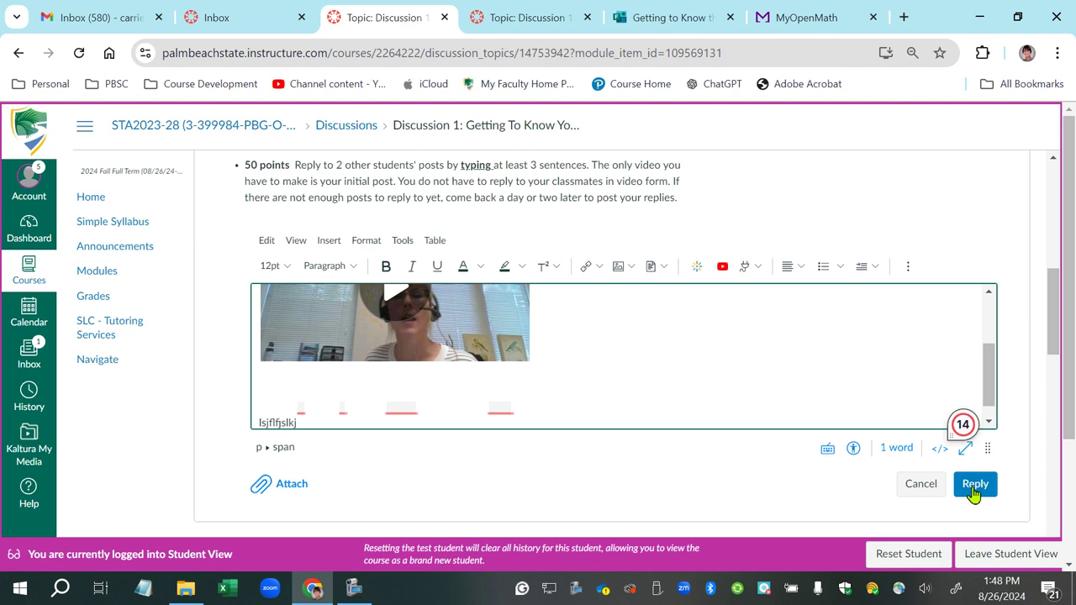
scroll(511, 473, "up", 2)
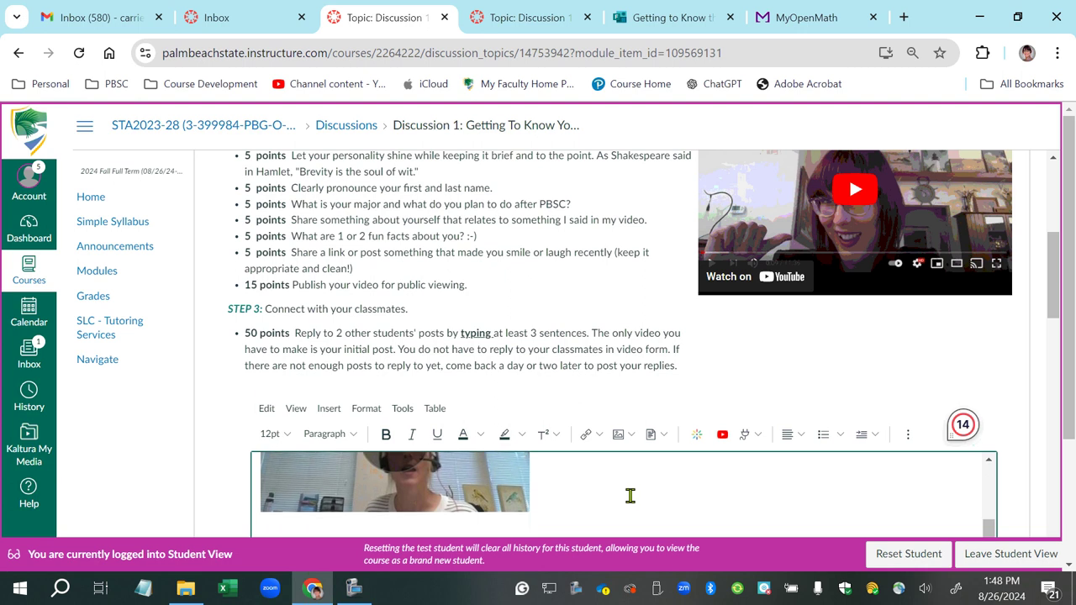
scroll(278, 399, "down", 1)
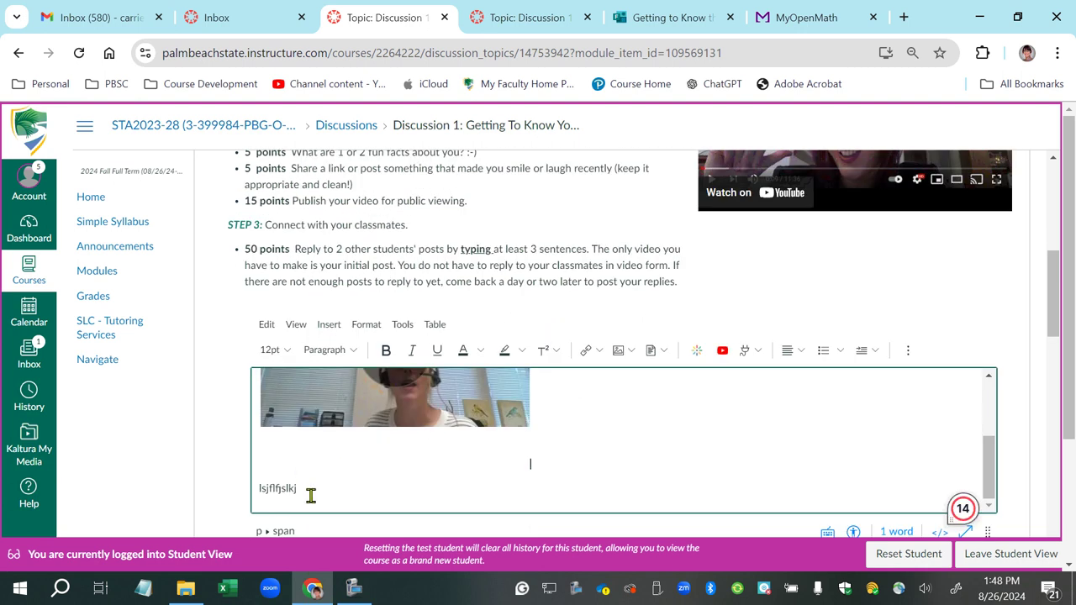
left_click_drag(311, 495, 252, 495)
key("BackSpace")
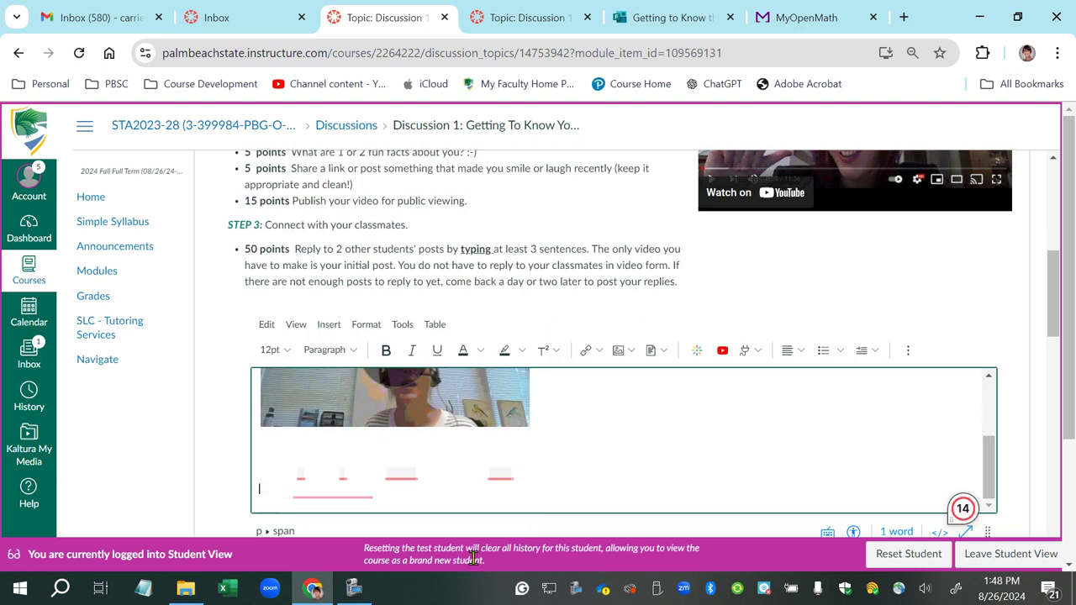
key("BackSpace")
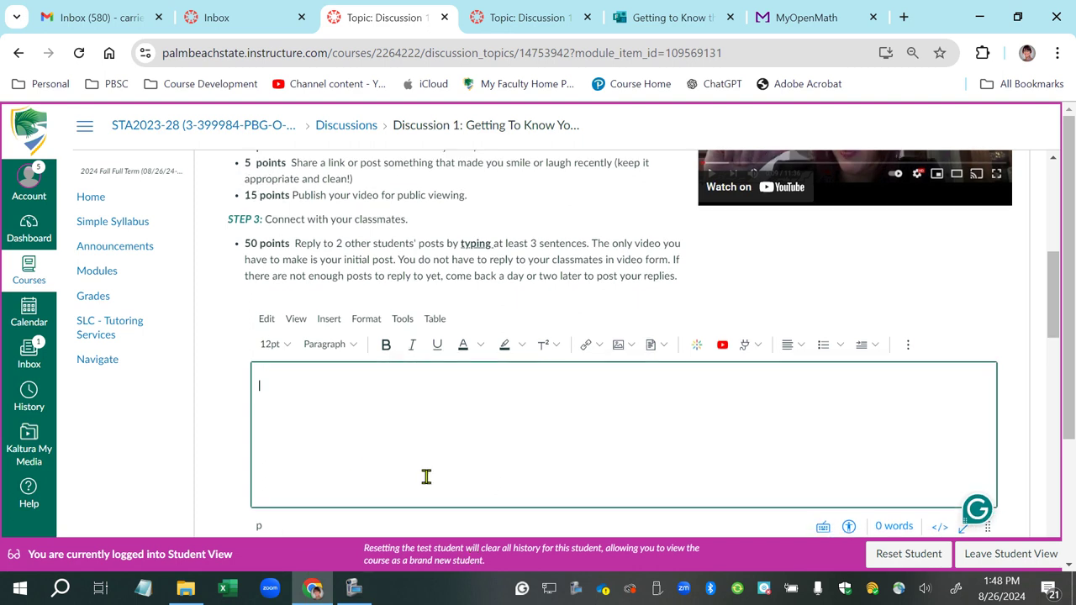
Scroll back up to the Directions and highlight 'Kaltura tool' in Step 2
scroll(420, 522, "down", 3)
scroll(505, 522, "up", 2)
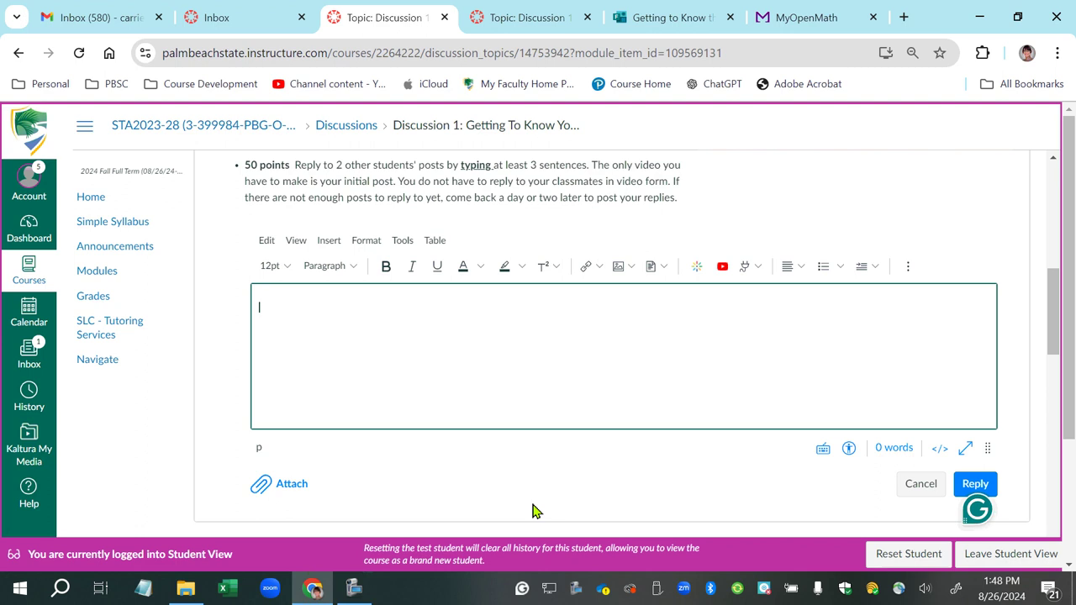
scroll(533, 510, "up", 2)
scroll(531, 503, "up", 2)
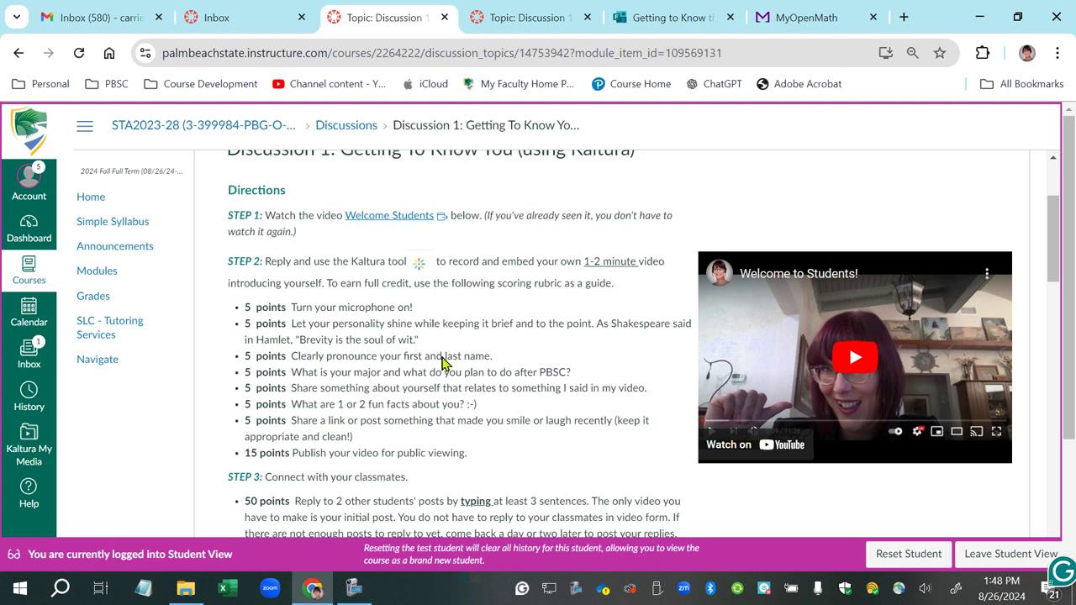
left_click_drag(350, 264, 431, 266)
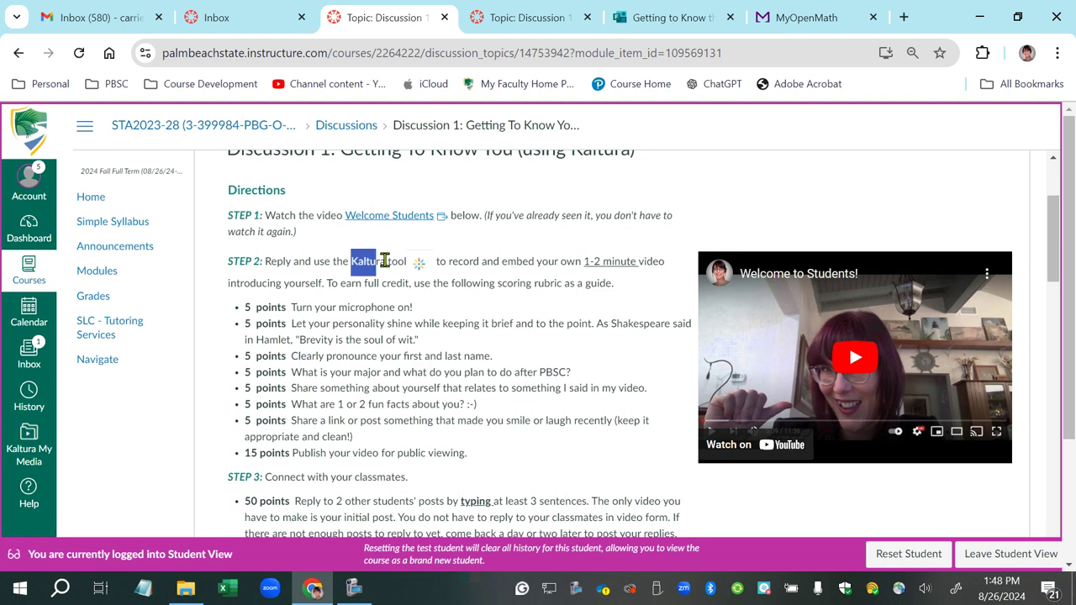